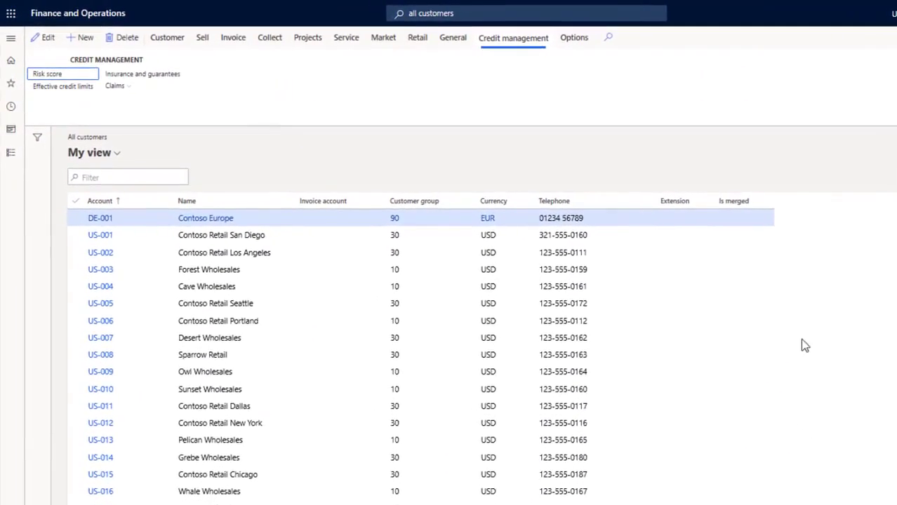
# Step: Start a custom alert rule for the Customers table and show its Alert me when conditions
pyautogui.click(574, 38)
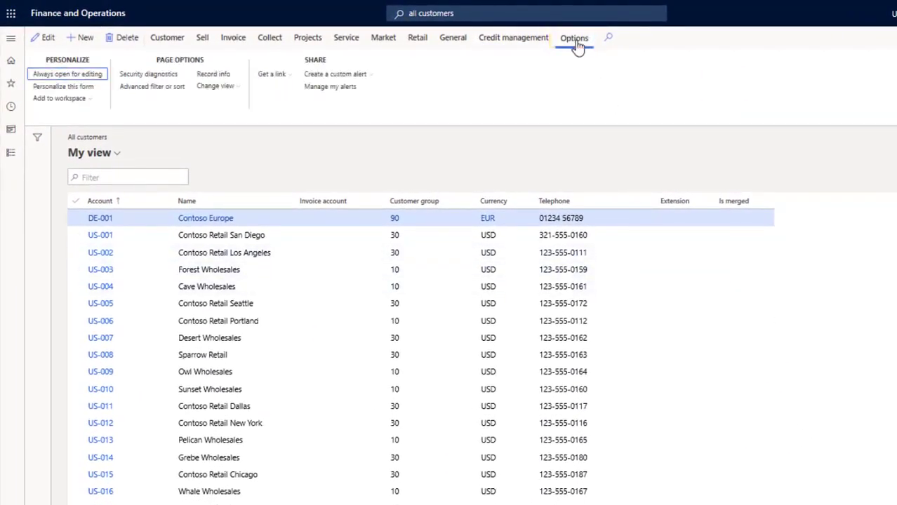
pyautogui.click(346, 76)
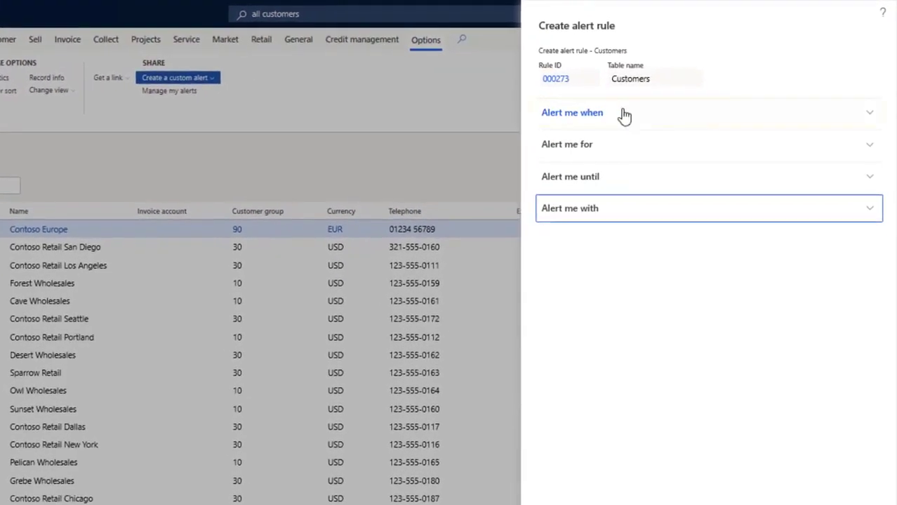
# Step: Set the alert field to Terms of payment, event to 'is set to:', and value to Net10
pyautogui.click(870, 116)
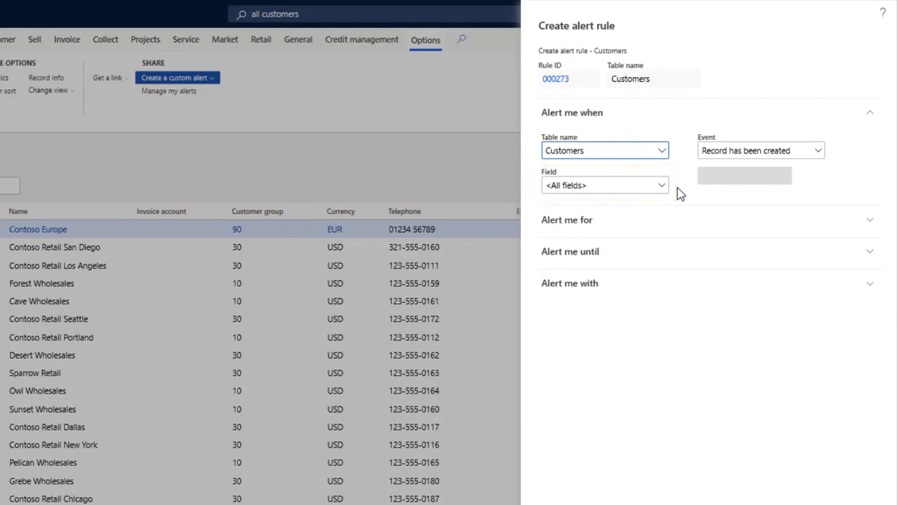
pyautogui.click(648, 184)
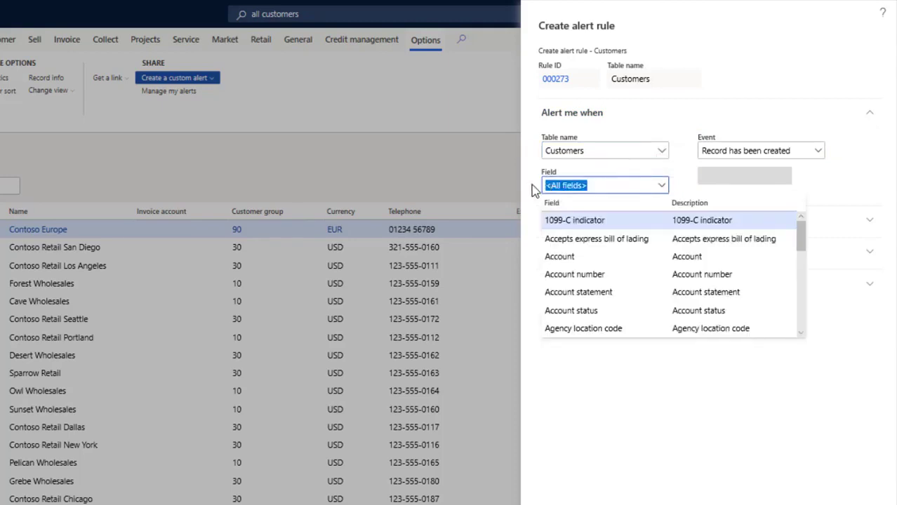
pyautogui.write('terms of paym')
pyautogui.write('ent')
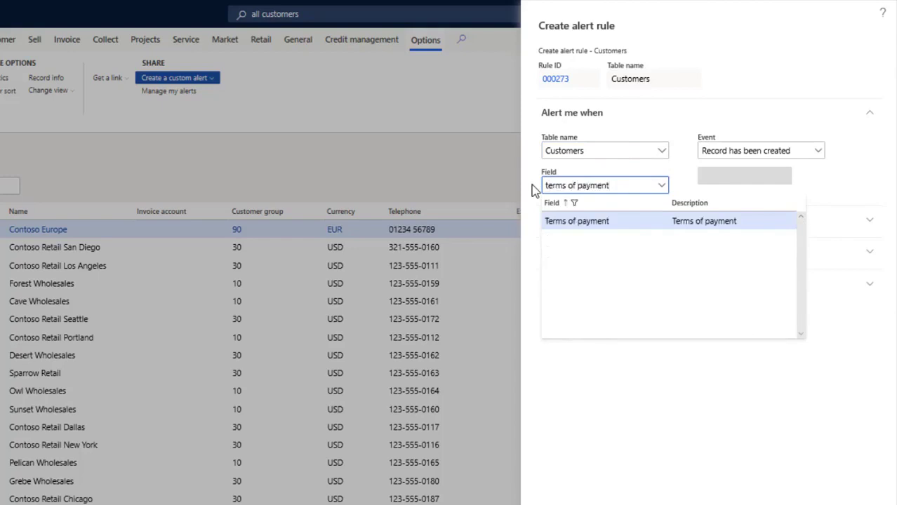
pyautogui.click(579, 221)
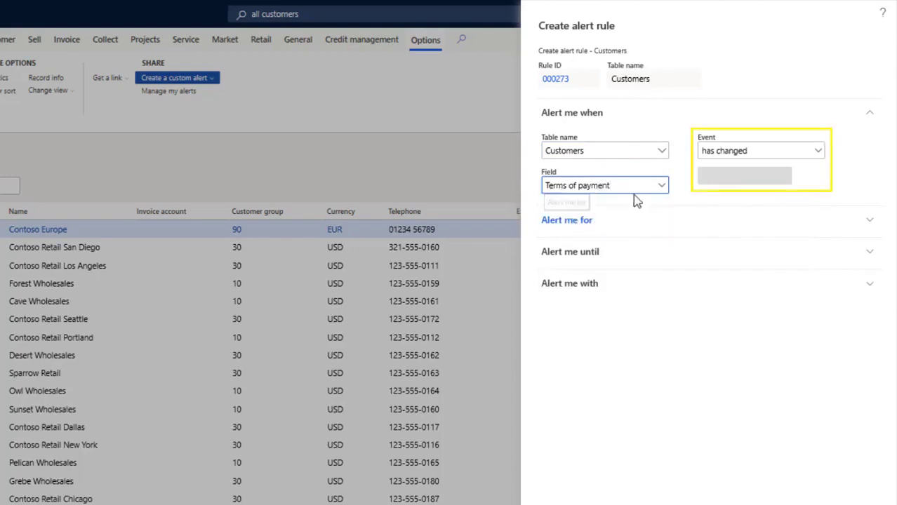
pyautogui.click(818, 152)
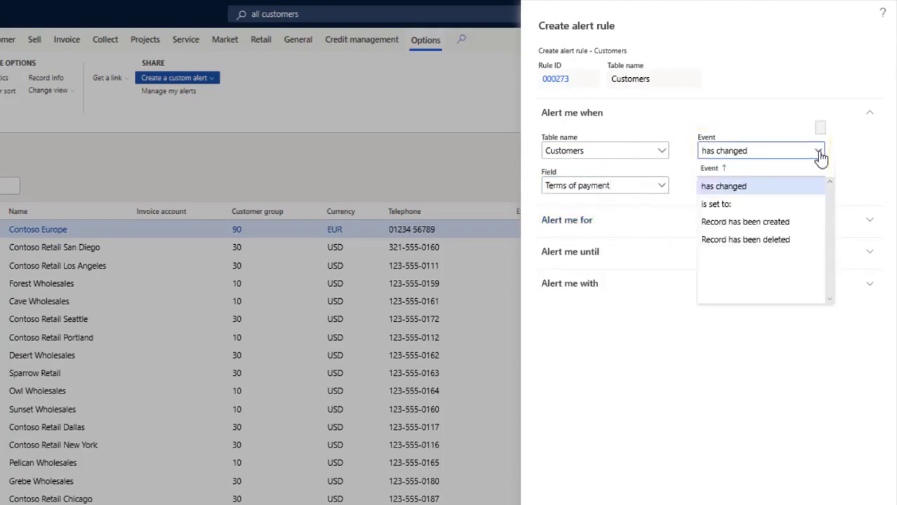
pyautogui.click(721, 205)
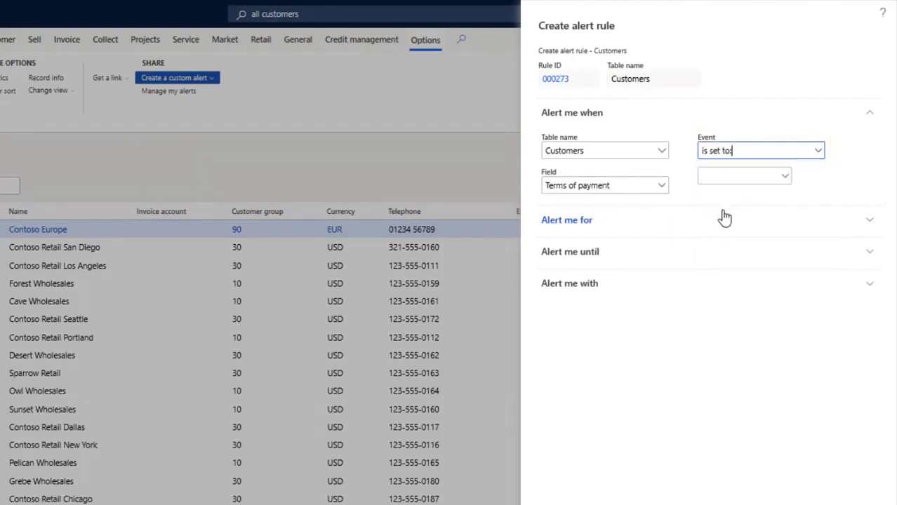
pyautogui.click(781, 178)
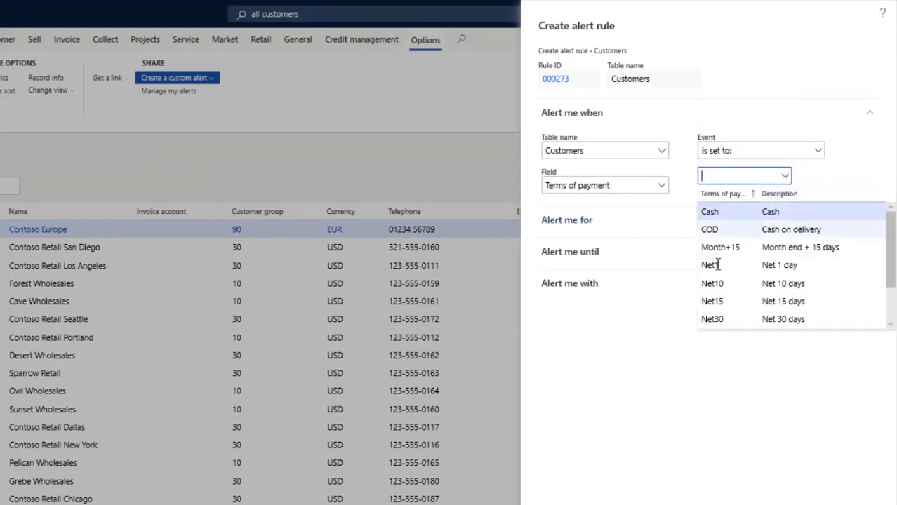
pyautogui.click(713, 284)
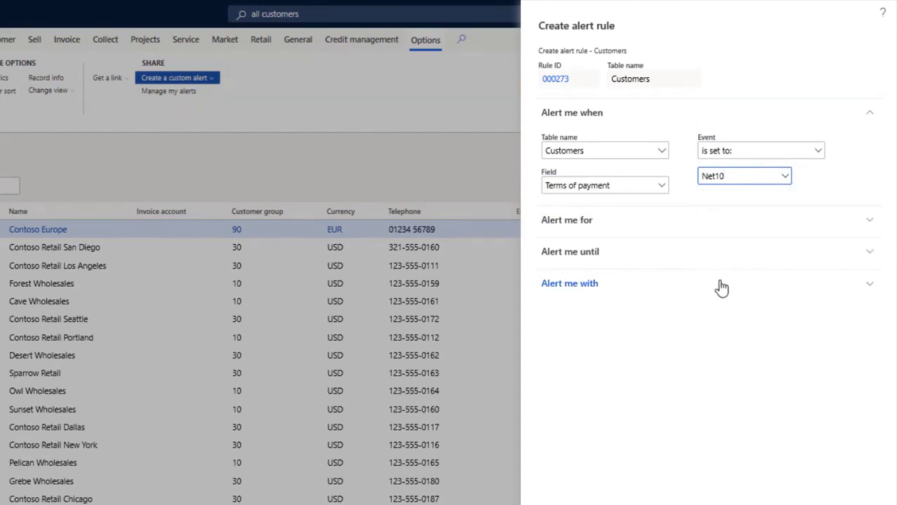
# Step: Expand the Alert me for, Alert me until and Alert me with sections to review the rule
pyautogui.click(868, 221)
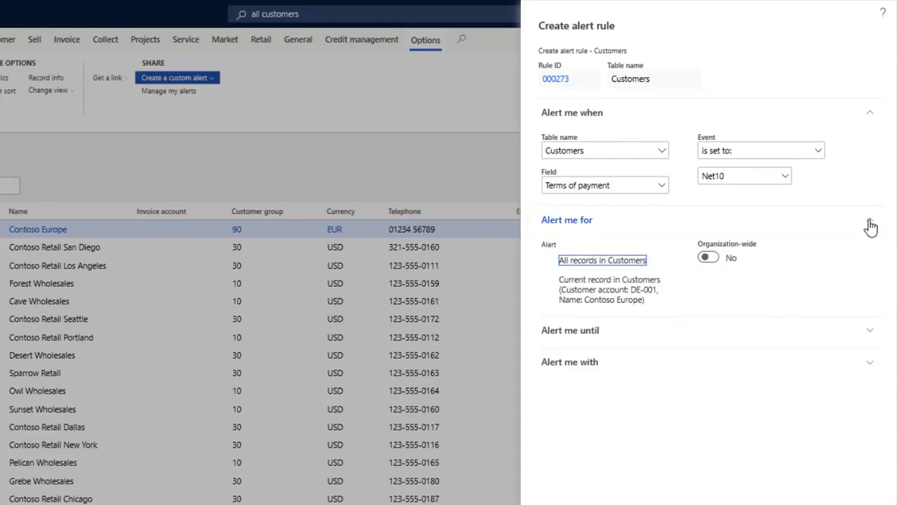
pyautogui.click(871, 334)
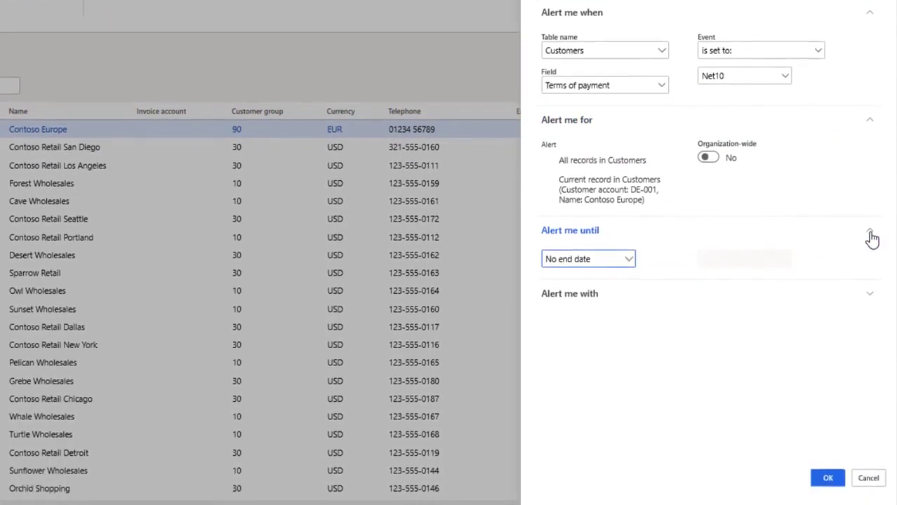
pyautogui.click(869, 295)
pyautogui.scroll(-1, 869, 295)
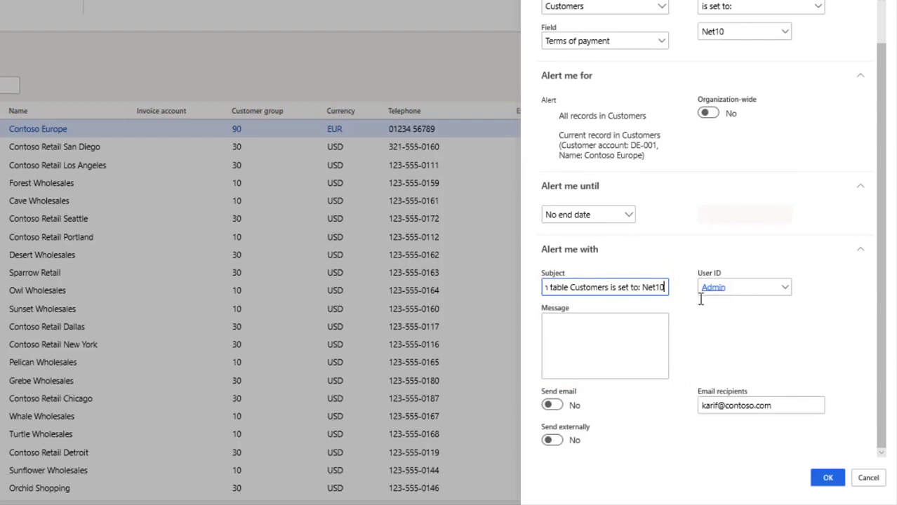
# Step: Enter the message 'Note the change to the terms of payment.' and switch Send email to Yes
pyautogui.click(632, 331)
pyautogui.write('Note the change ')
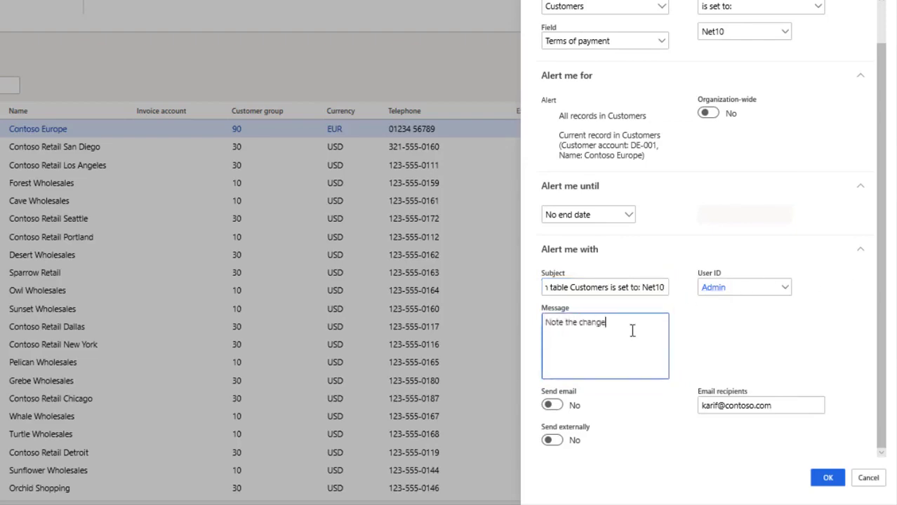
pyautogui.write('to the terms of')
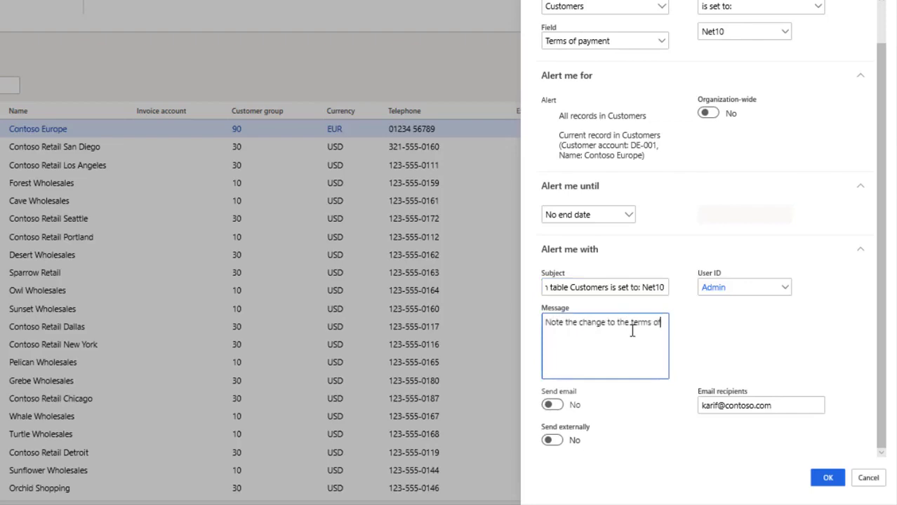
pyautogui.write(' payment.')
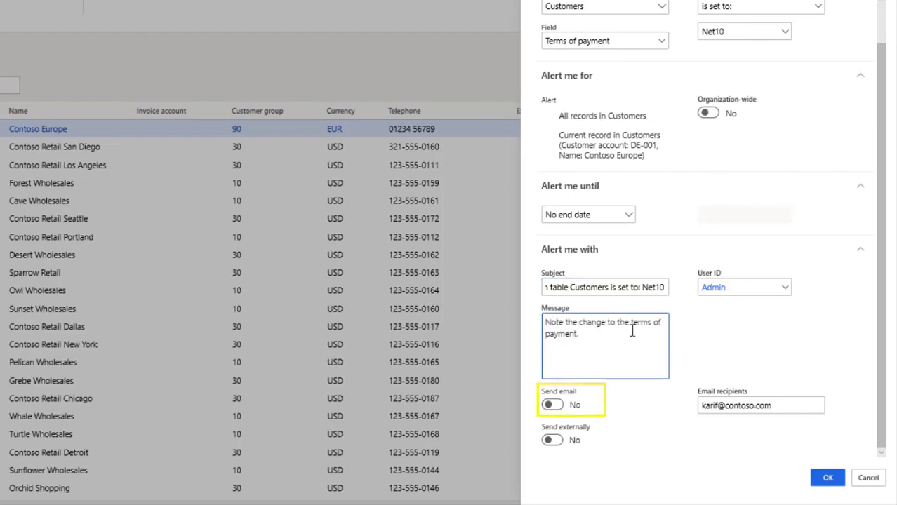
pyautogui.click(552, 407)
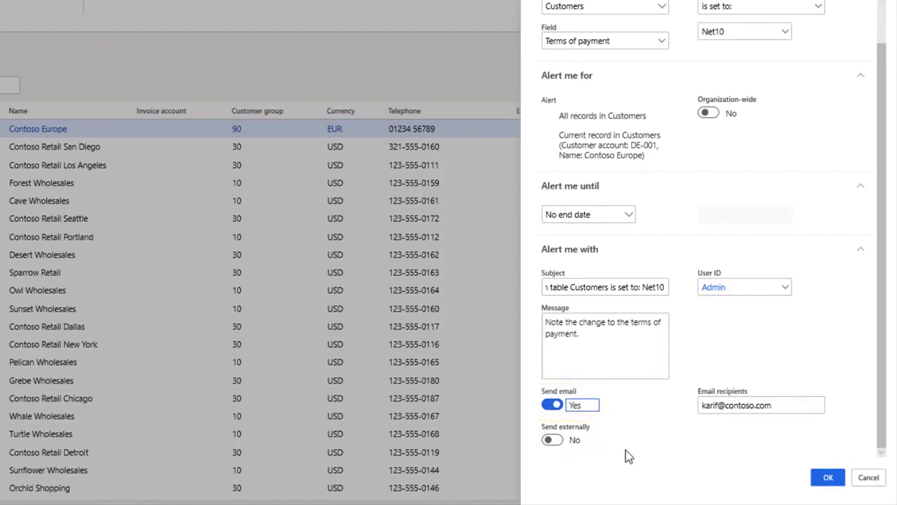
# Step: Save the Net10 Terms of payment alert rule with OK
pyautogui.click(828, 478)
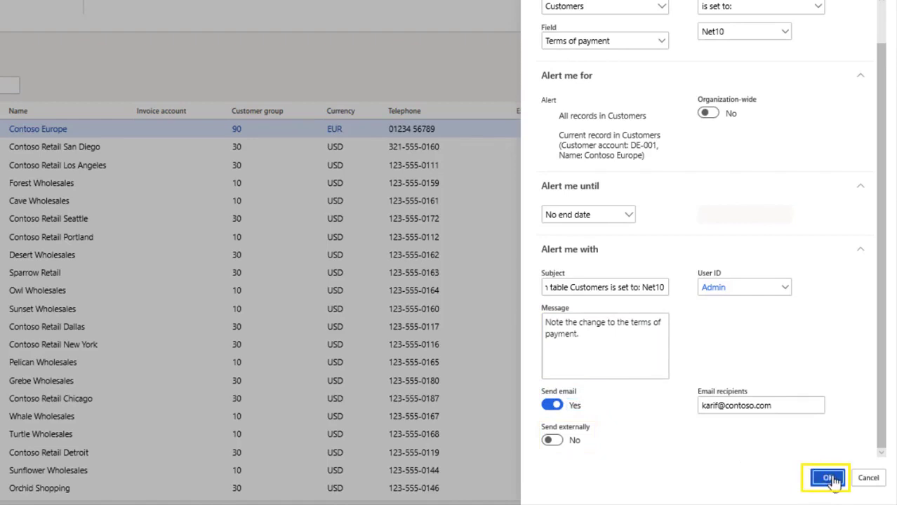